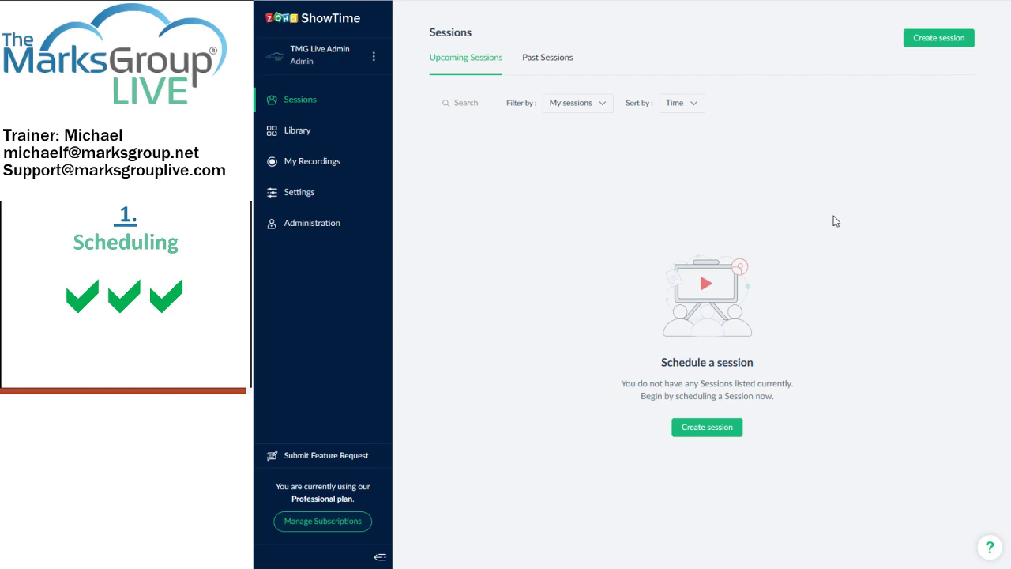
- Create a new remote session named 'Demo 7'
left_click(959, 39)
left_click(519, 201)
type("Demo 7")
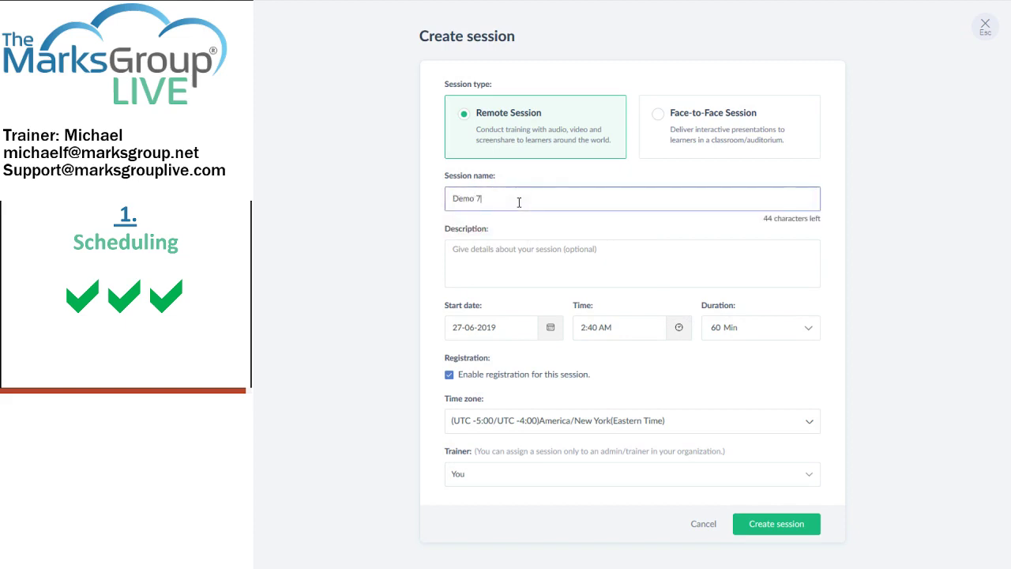
left_click(763, 524)
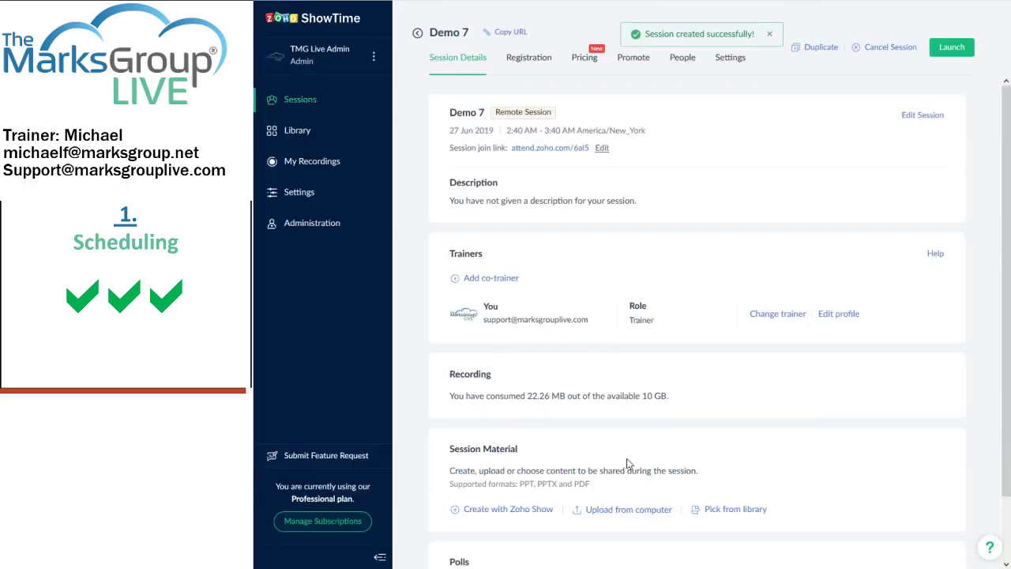
- Attach My First Demo Presentation from the library as session material
left_click(710, 511)
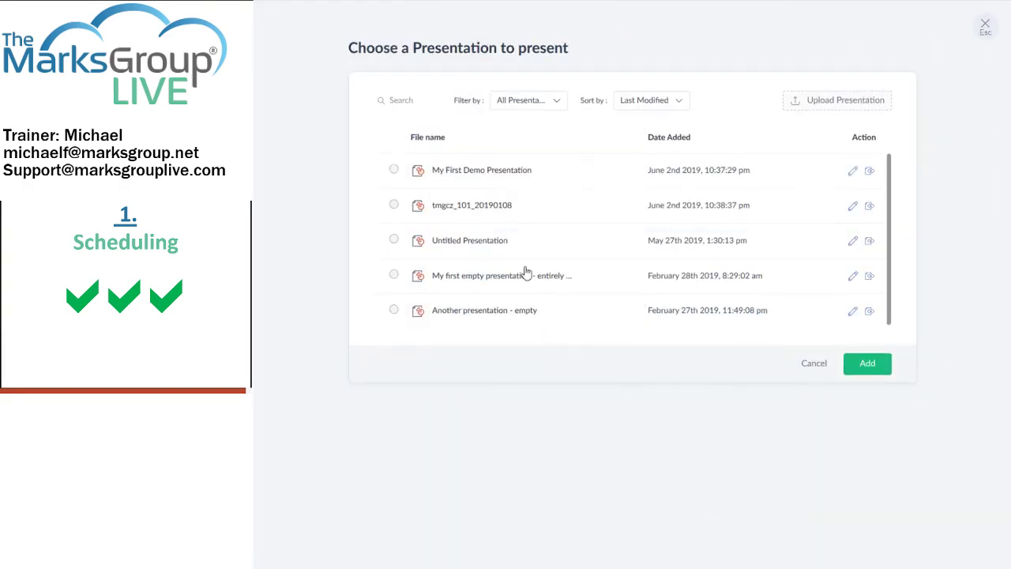
left_click(471, 175)
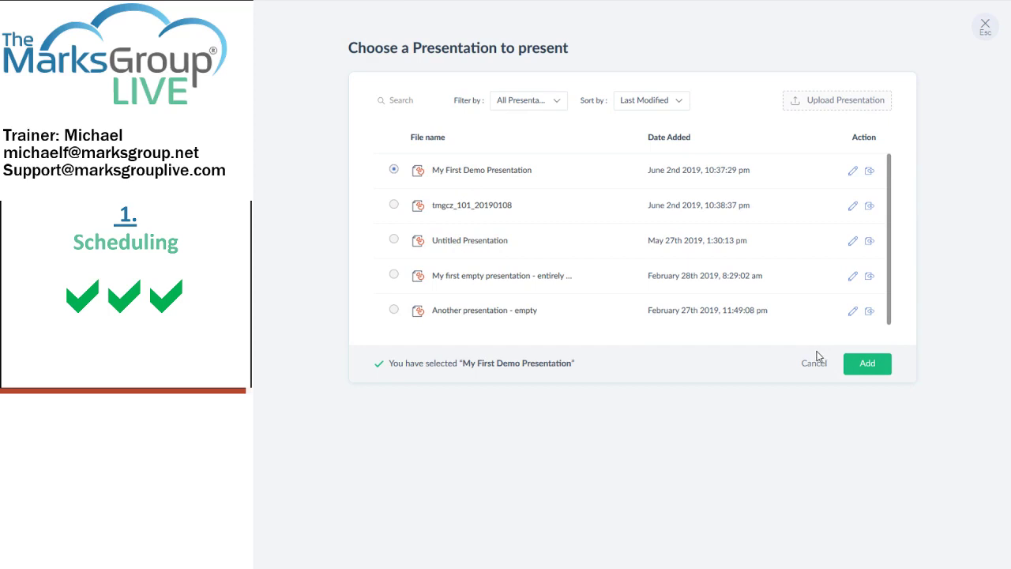
left_click(866, 365)
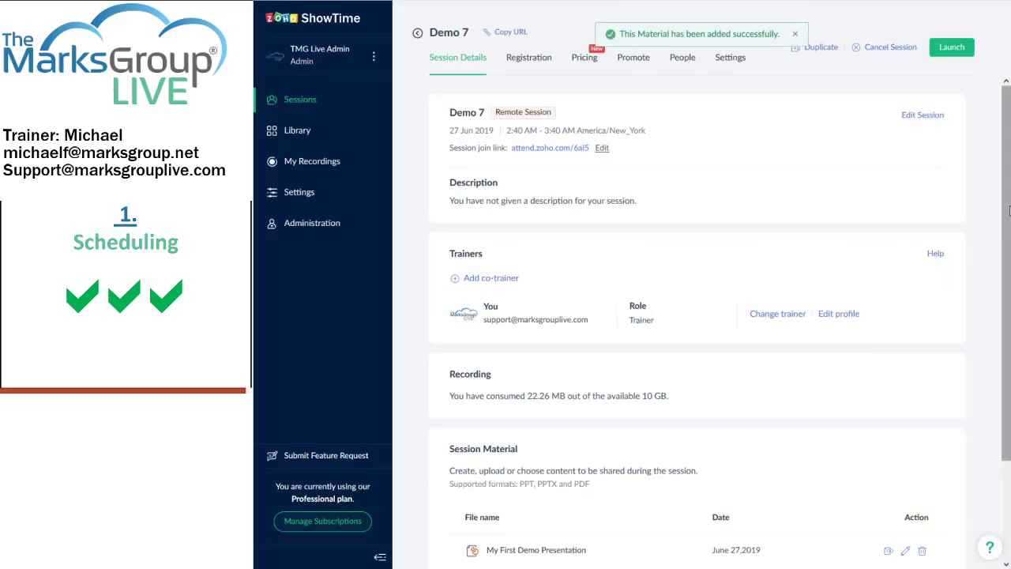
- Import all three polls from the poll library into Demo 7
scroll(782, 407, "down", 3)
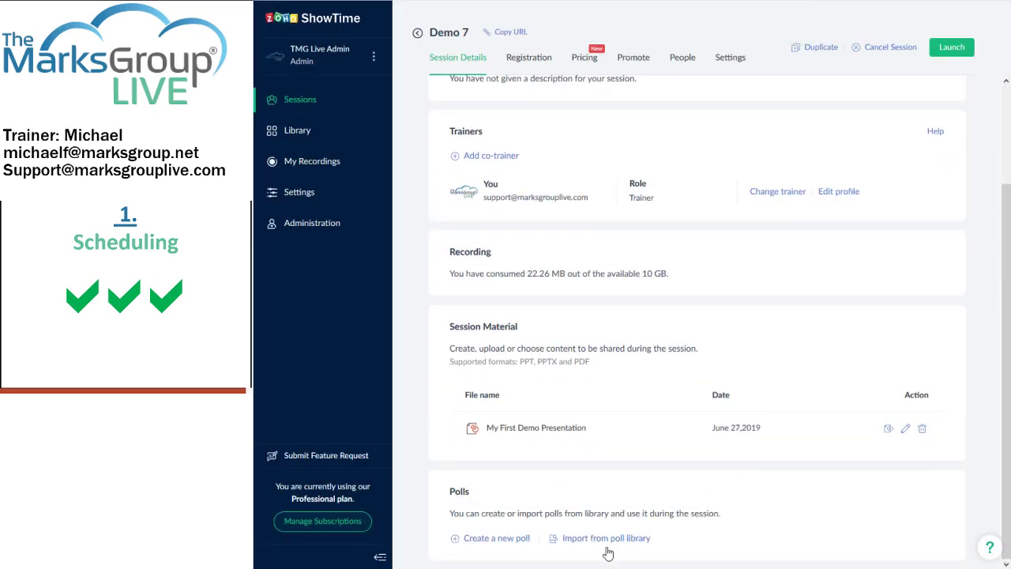
left_click(601, 541)
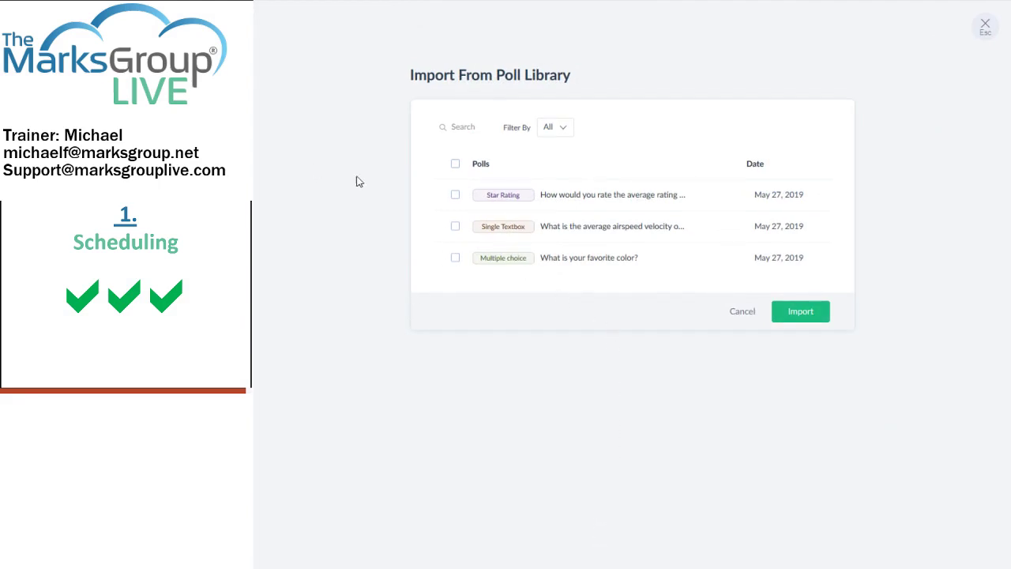
left_click(456, 163)
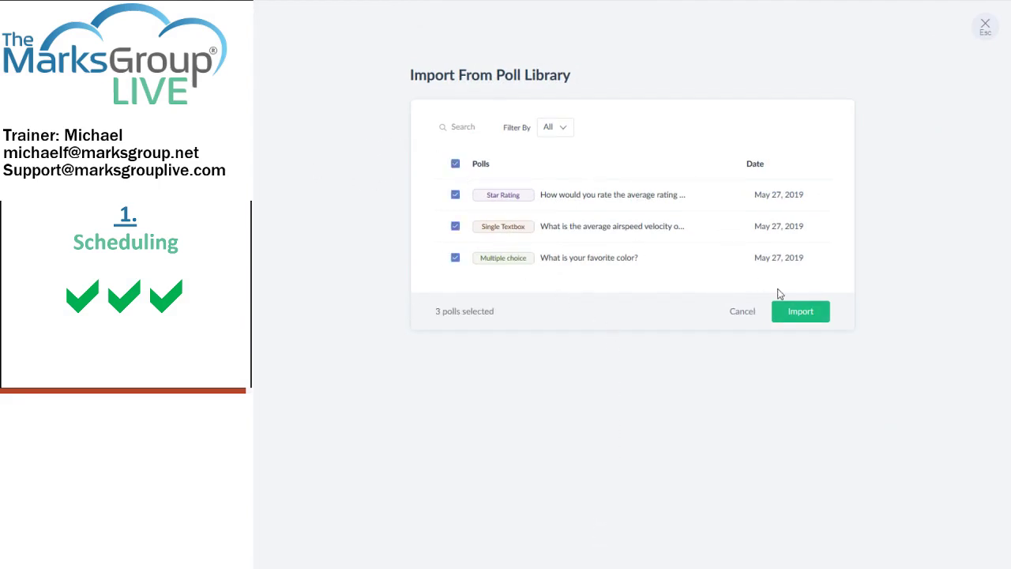
left_click(800, 312)
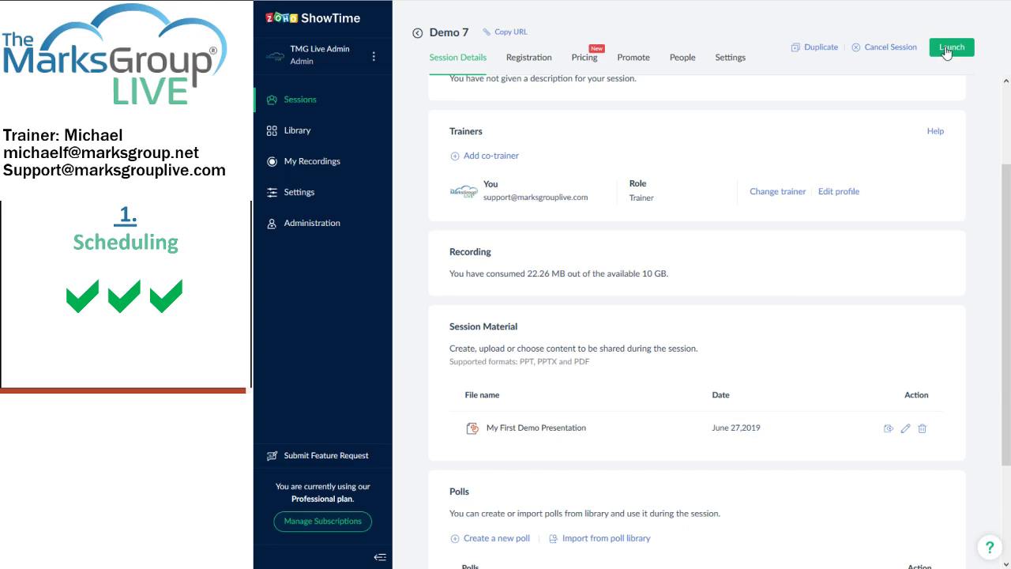
- Launch Demo 7, accept the audio and video preferences, and start the live broadcast
left_click(947, 50)
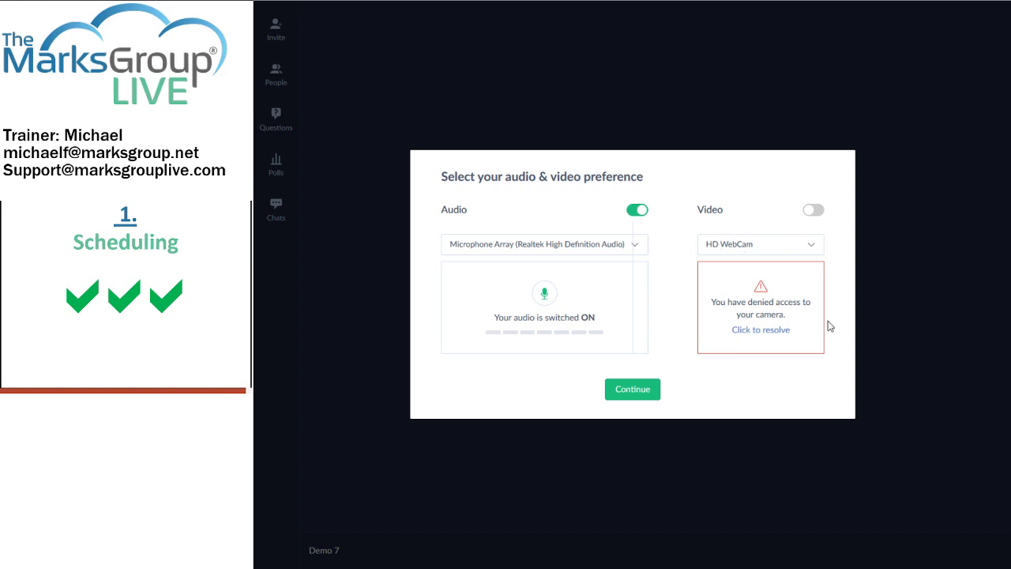
left_click(610, 393)
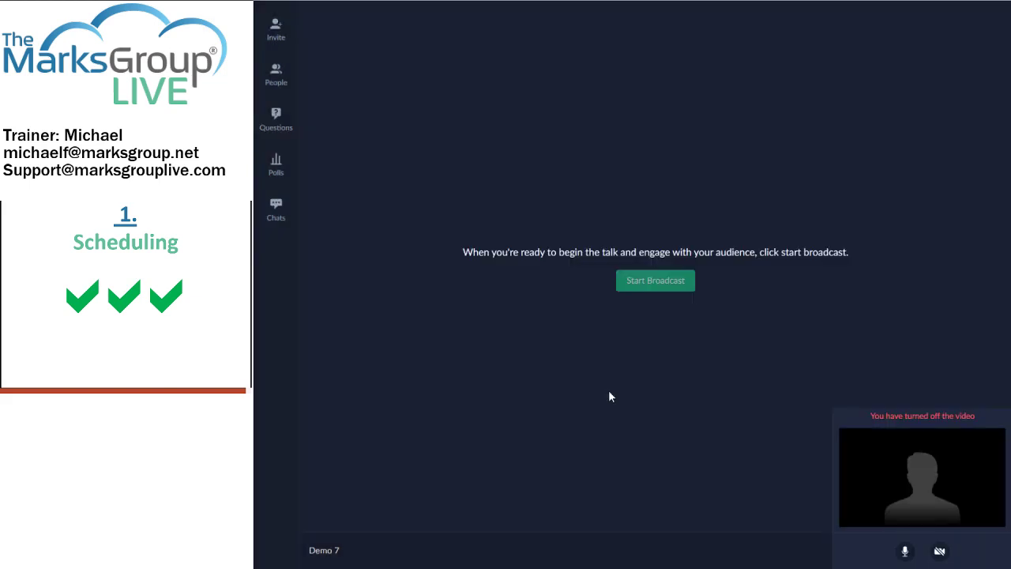
left_click(646, 288)
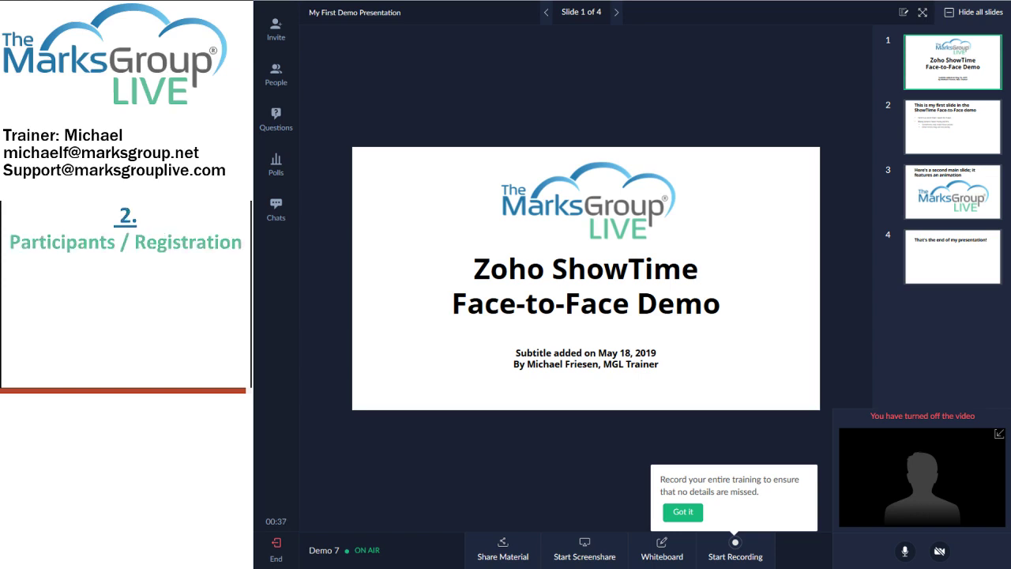
- End the live Demo 7 session and return to the sessions list
left_click(276, 552)
left_click(713, 334)
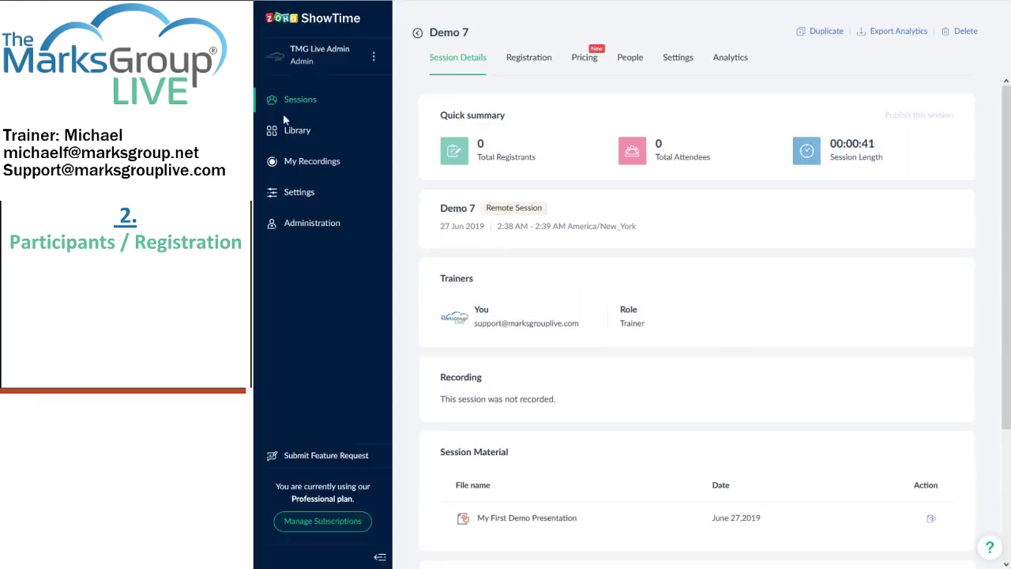
left_click(290, 109)
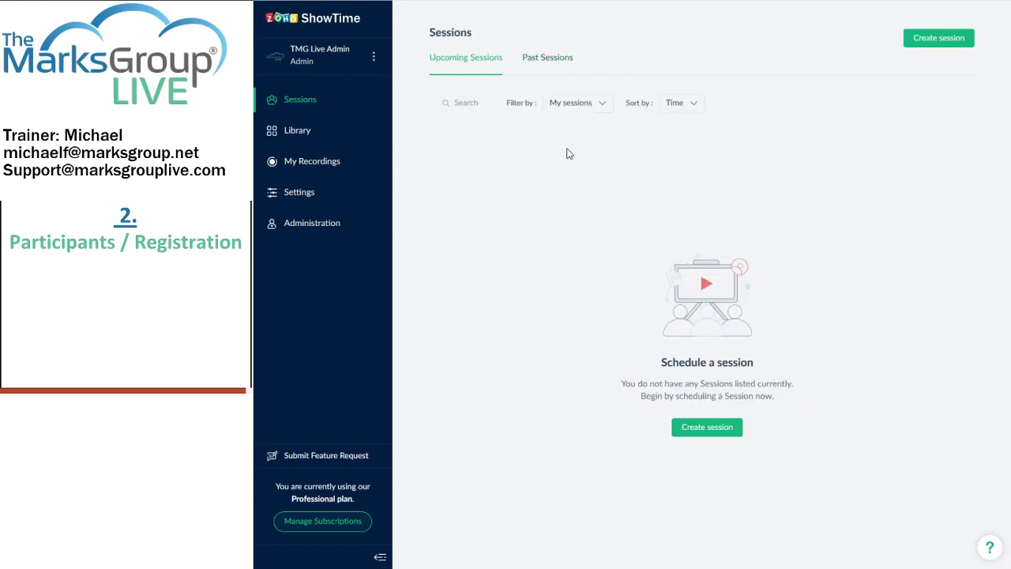
- Create another remote session named 'Demo 8'
left_click(701, 429)
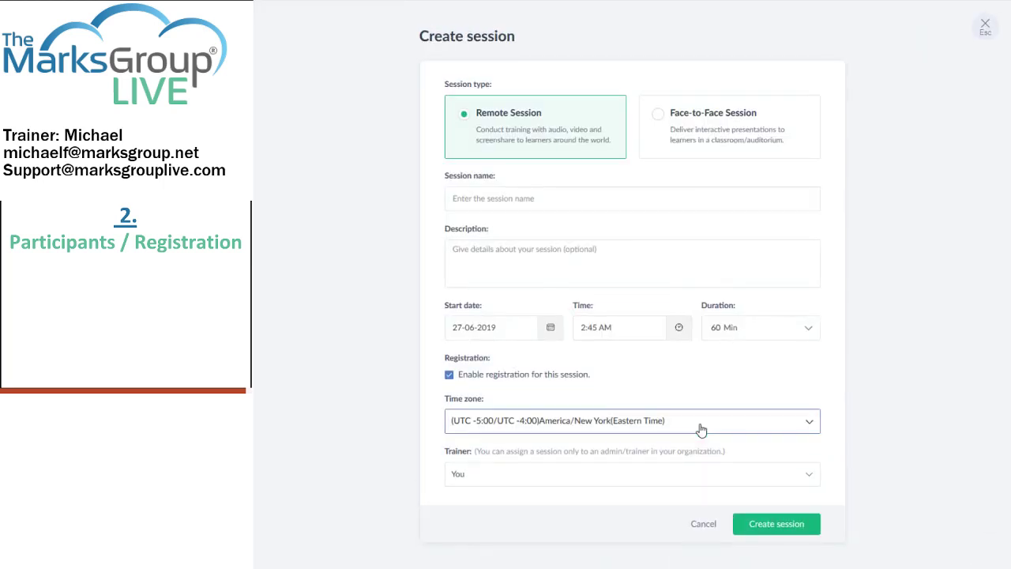
left_click(514, 193)
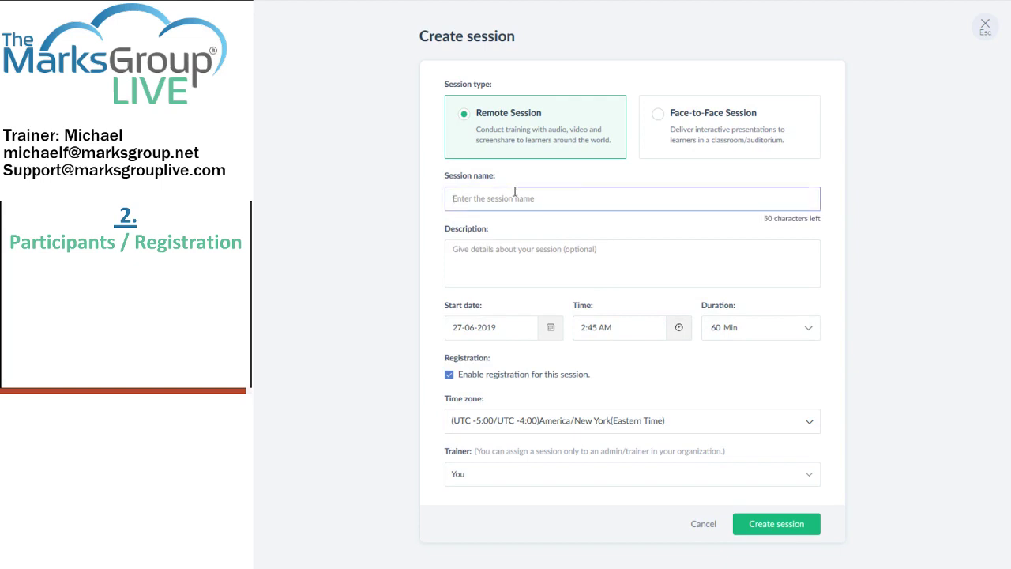
type("Demo 8")
left_click(780, 524)
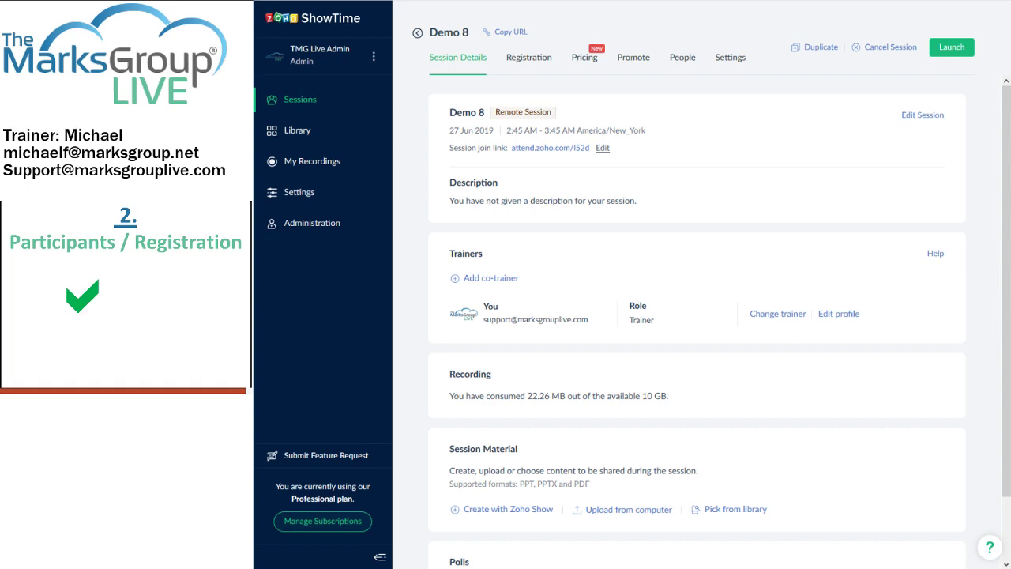
- Check Demo 8's registration settings, then view its People list with 0 invites
left_click(521, 58)
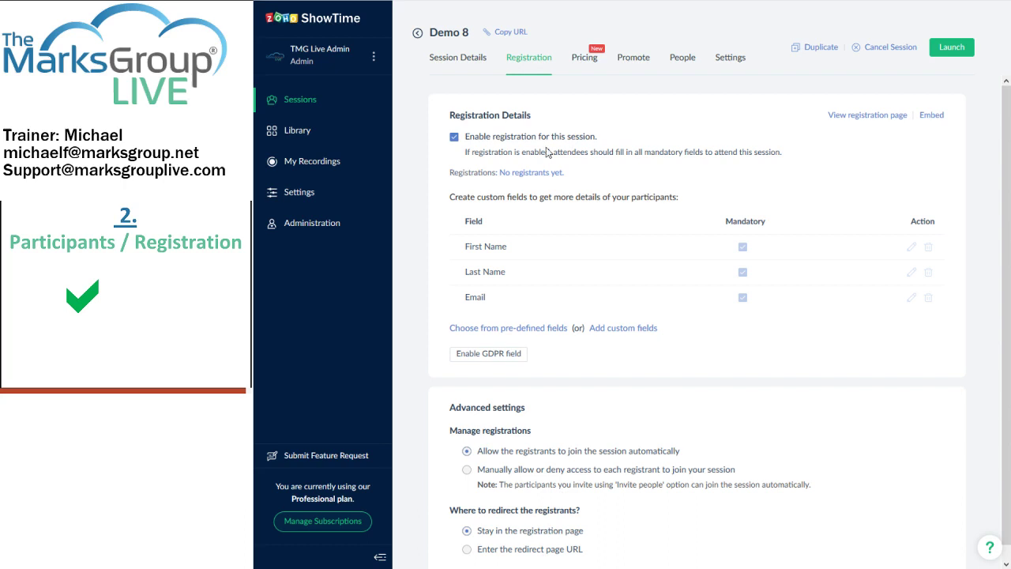
left_click(675, 68)
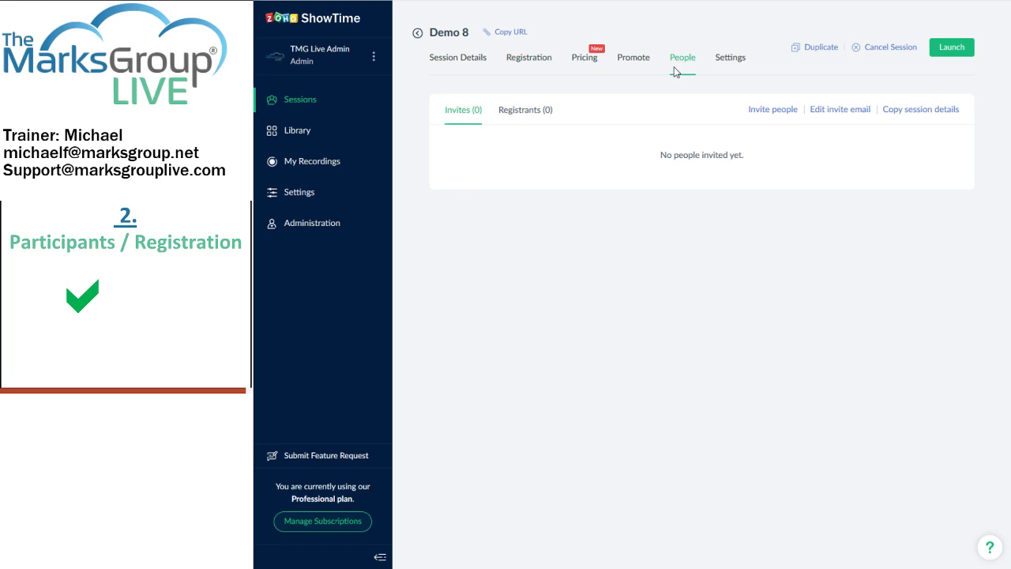
left_click(772, 116)
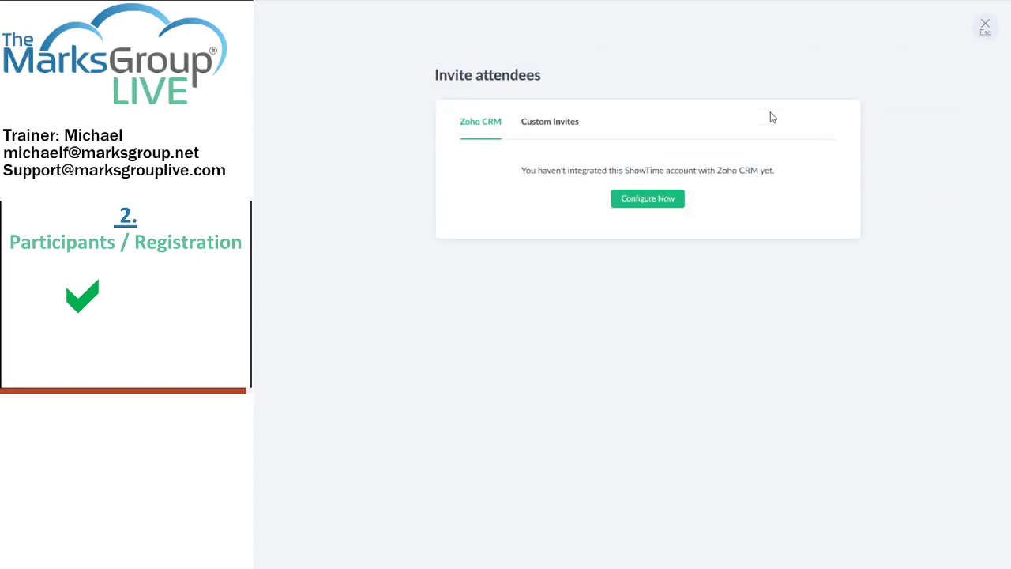
left_click(547, 125)
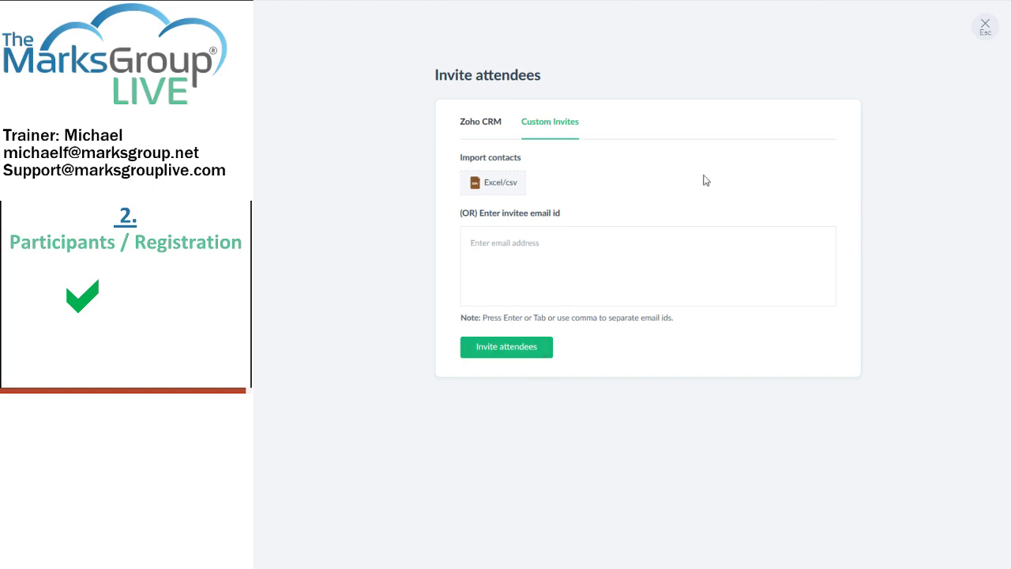
left_click(985, 27)
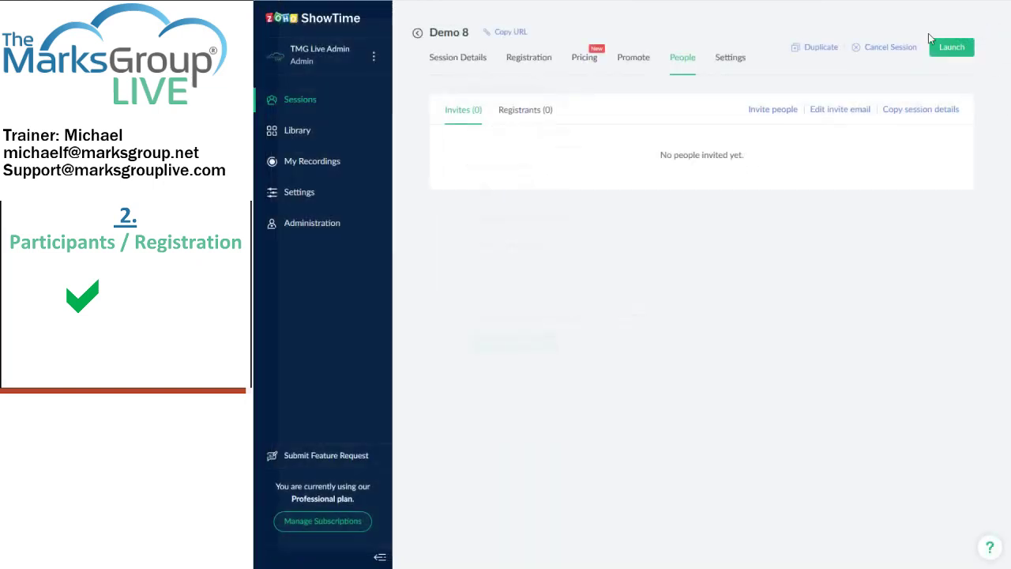
left_click(830, 111)
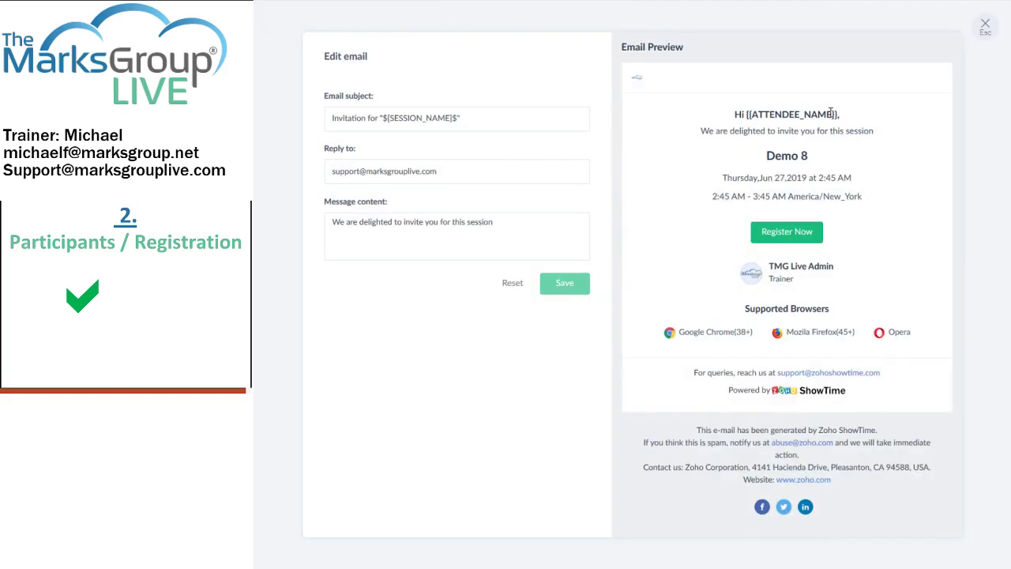
left_click(985, 26)
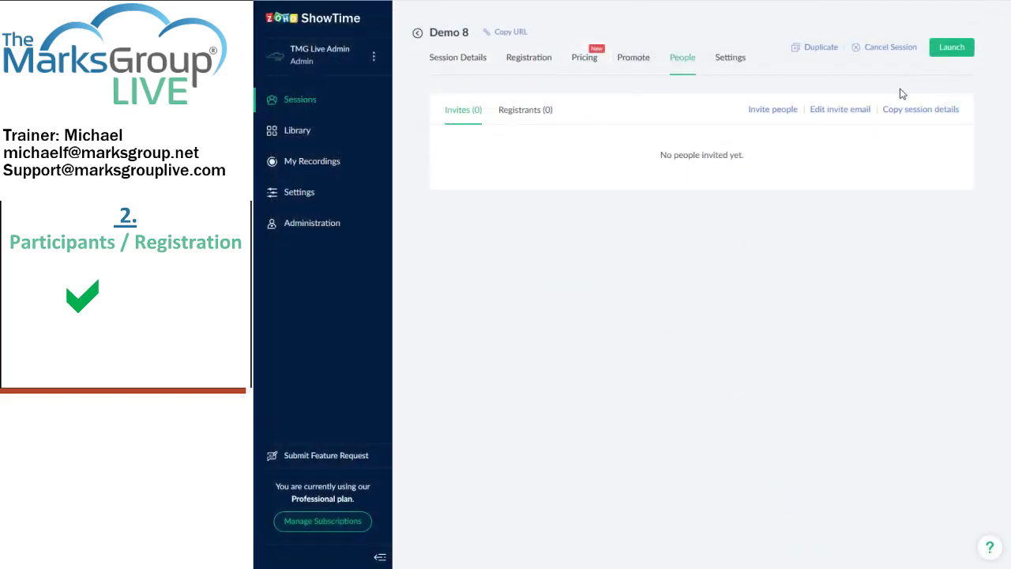
left_click(902, 112)
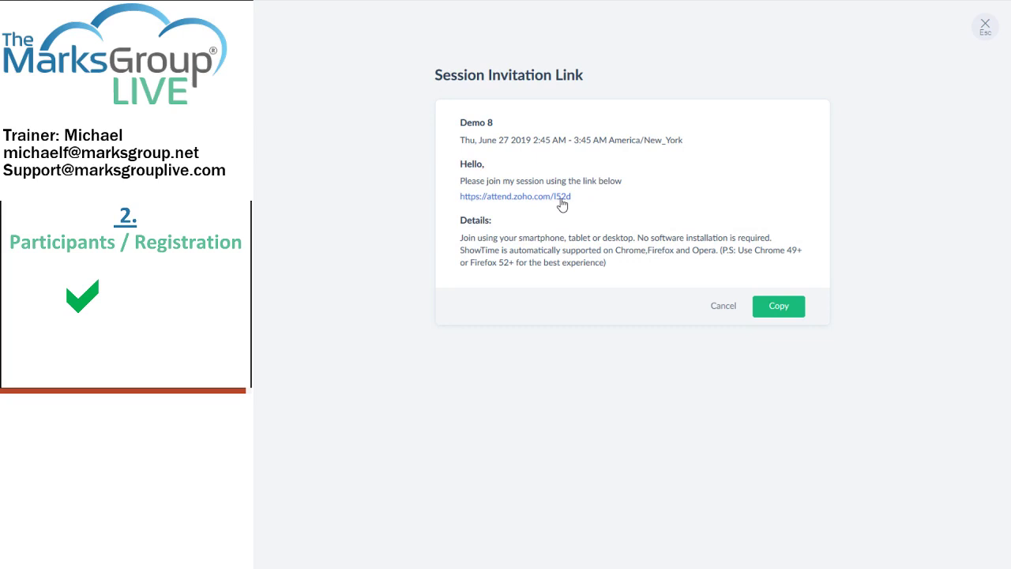
left_click(985, 27)
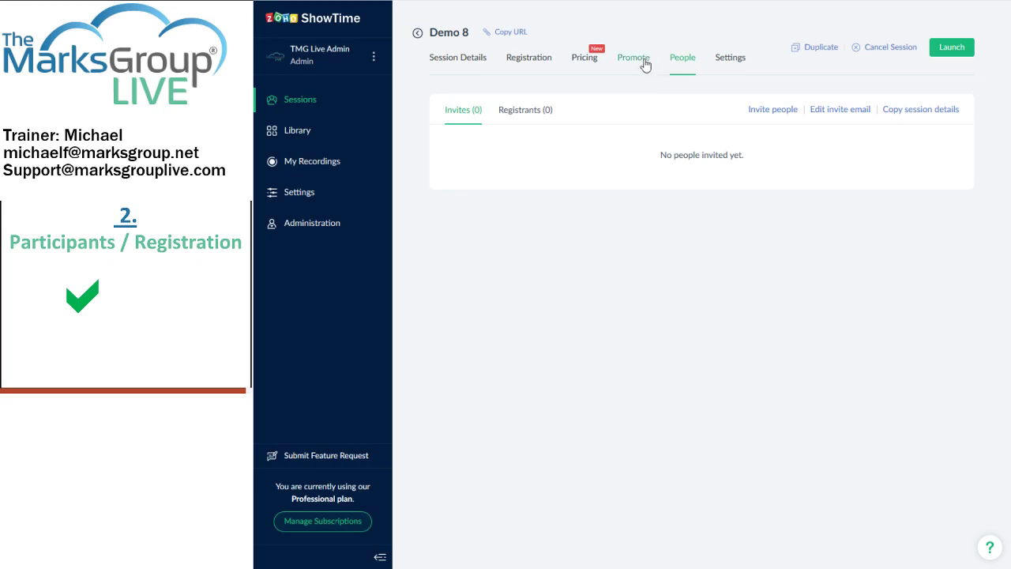
- View the registration form's embed code, then go to Demo 8's Promote page
left_click(527, 64)
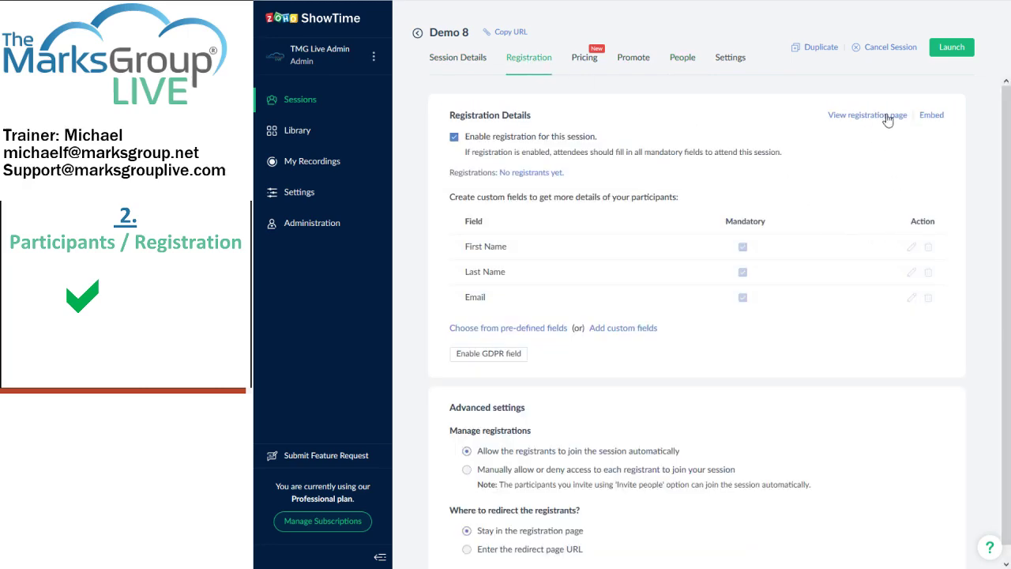
left_click(934, 116)
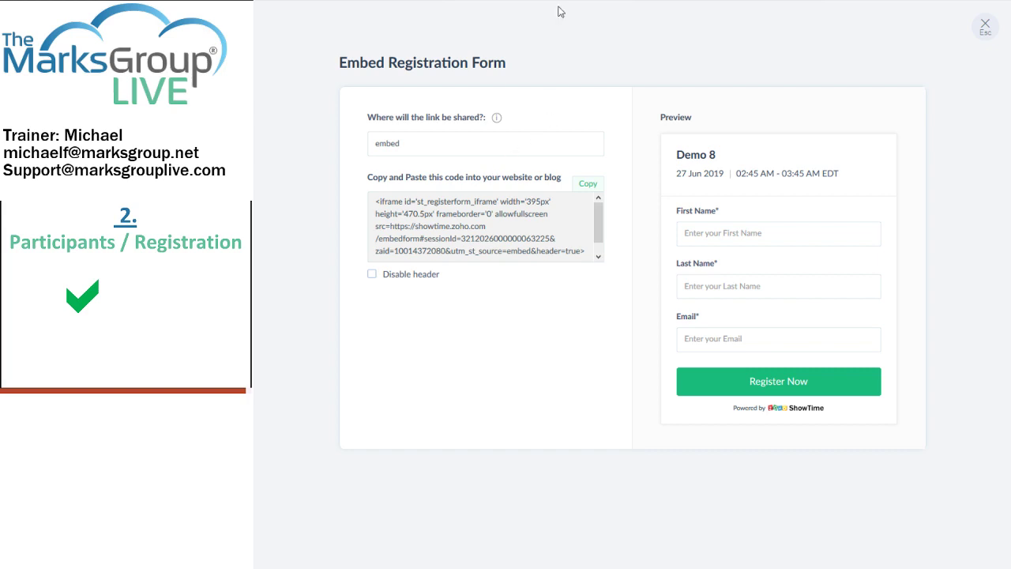
left_click(985, 24)
left_click(636, 58)
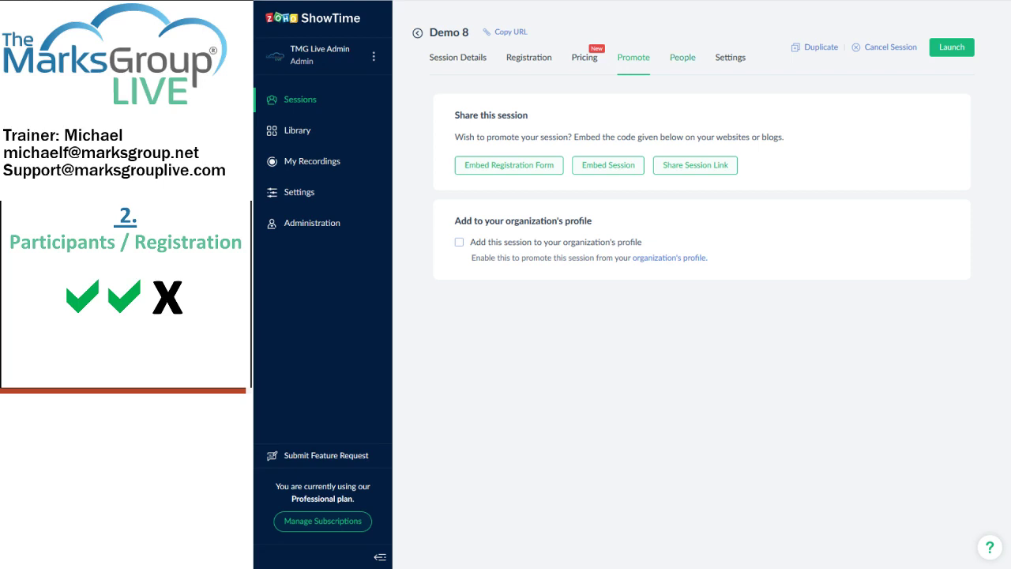
- Look at the Zoho CRM invite option under People, then go to Demo 8's Pricing page
left_click(682, 56)
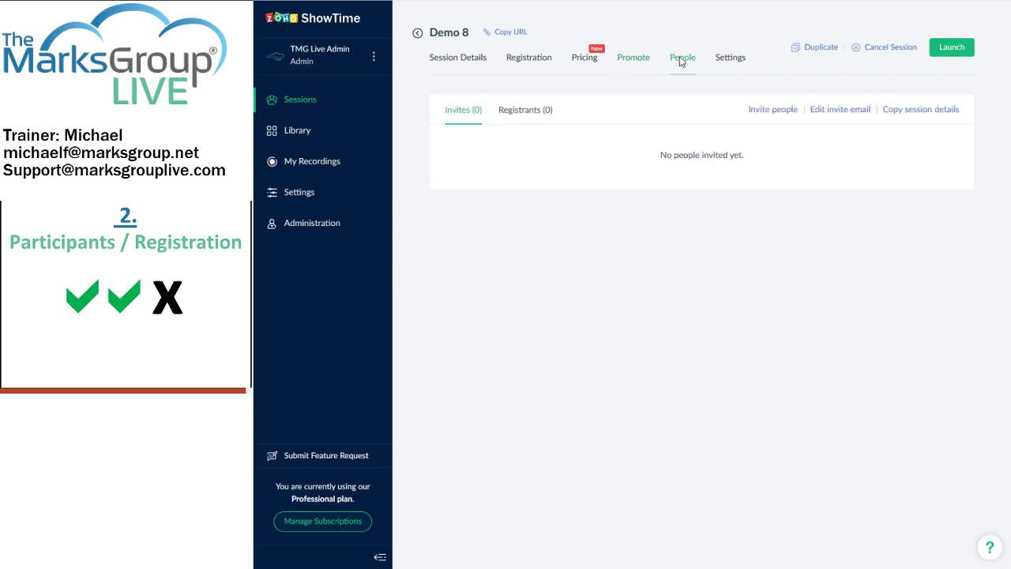
left_click(785, 112)
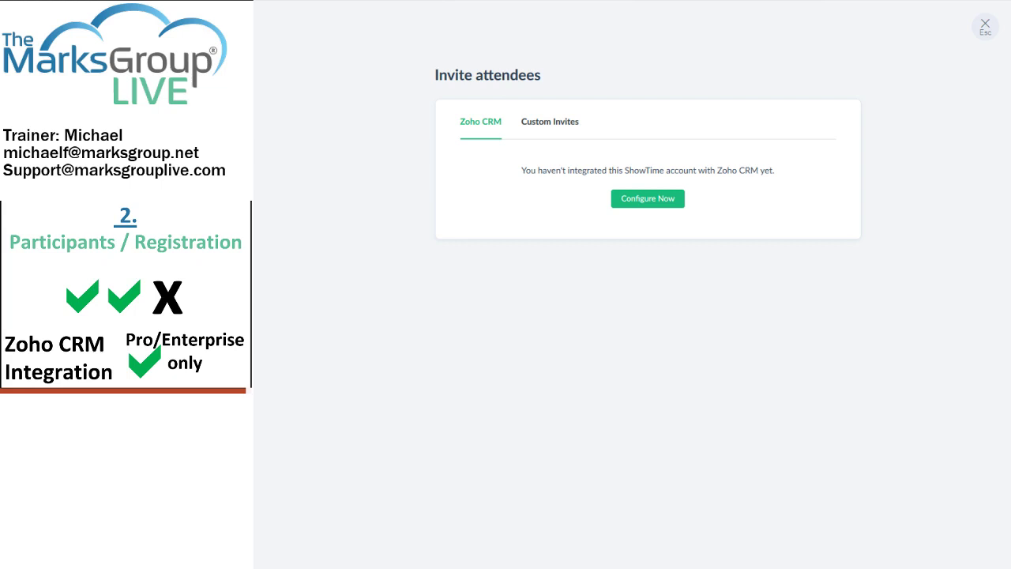
left_click(991, 25)
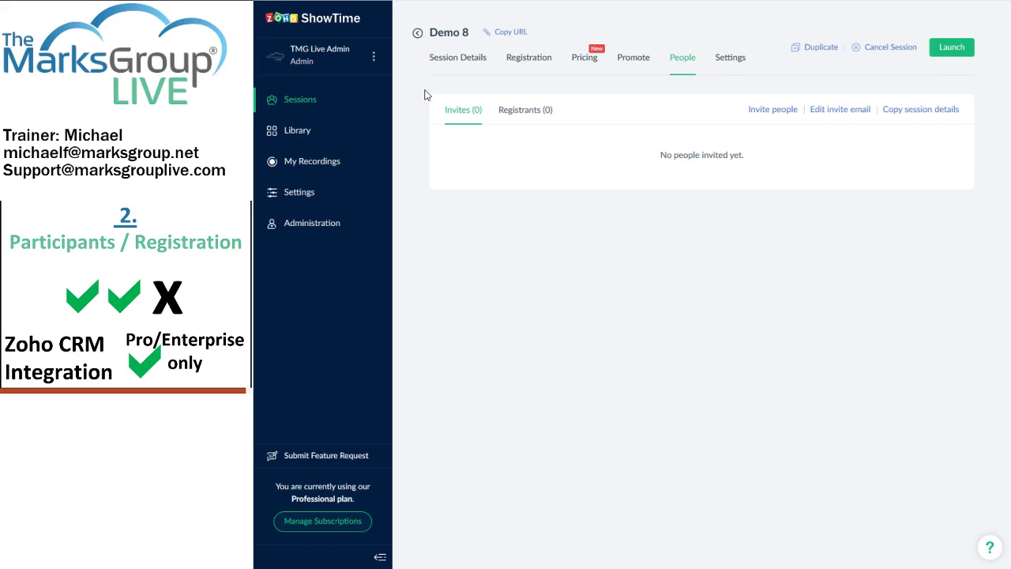
left_click(578, 64)
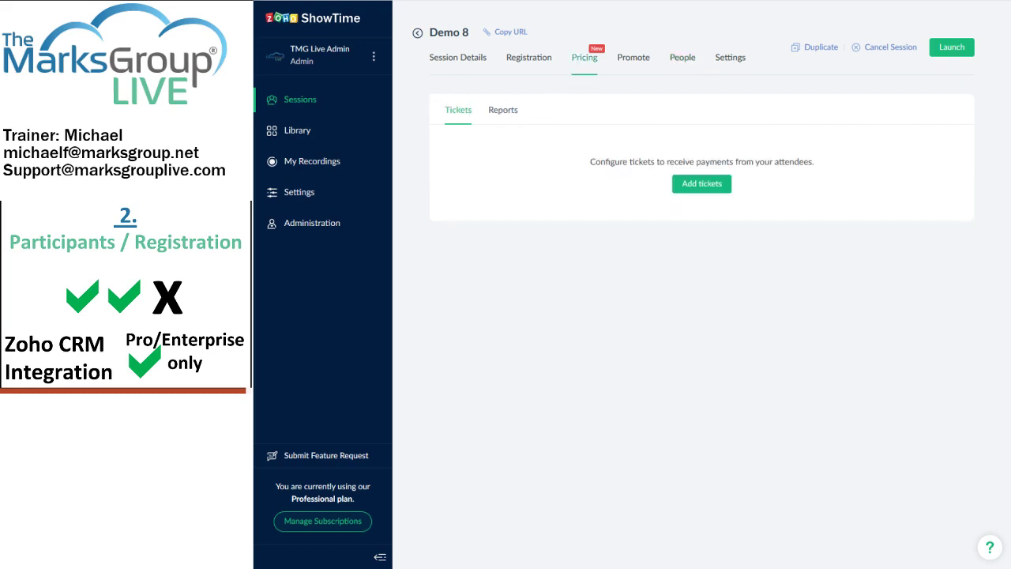